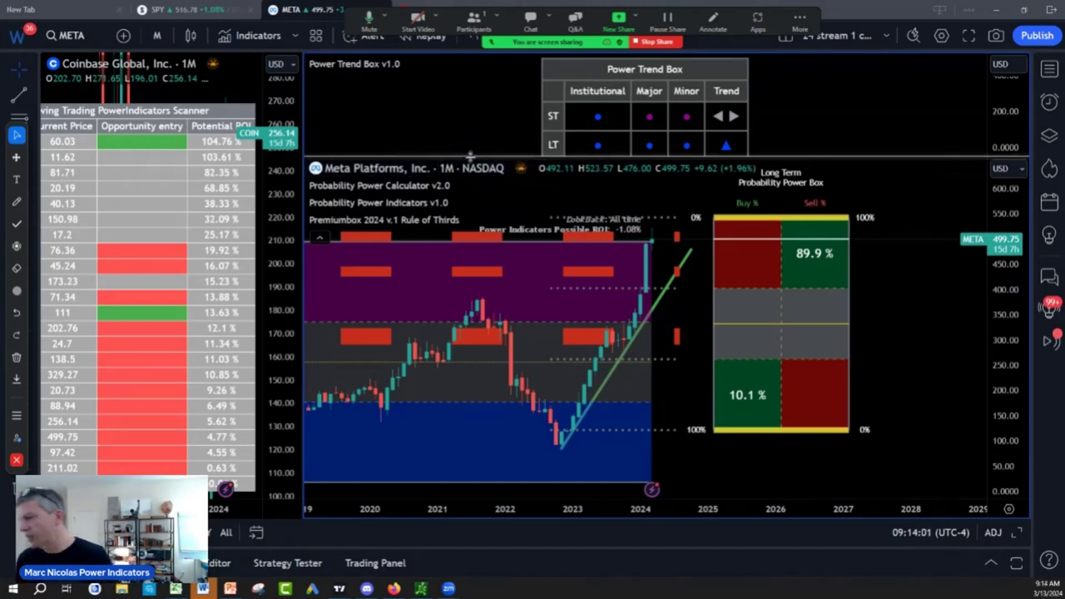
pyautogui.write('N')
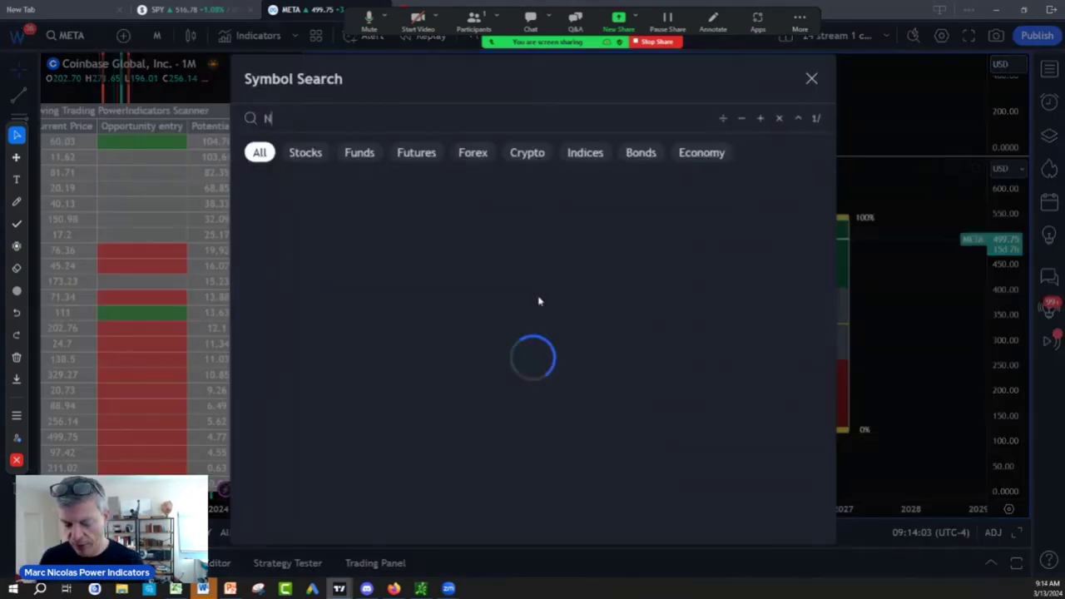
pyautogui.write('VDA')
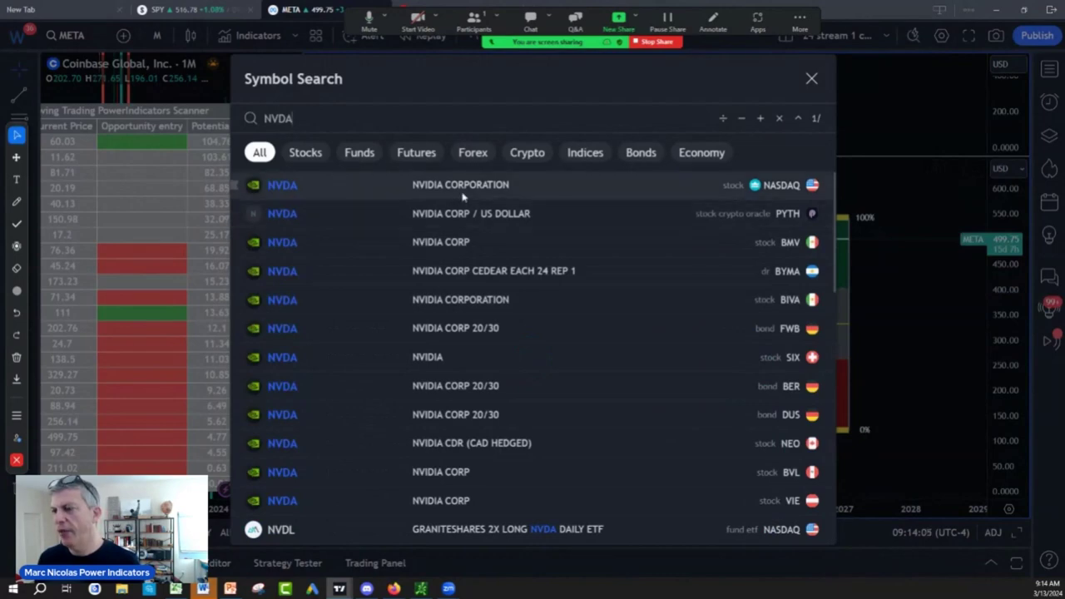
# Load NVIDIA Corporation (NASDAQ: NVDA) in place of Meta on the monthly chart
pyautogui.click(463, 193)
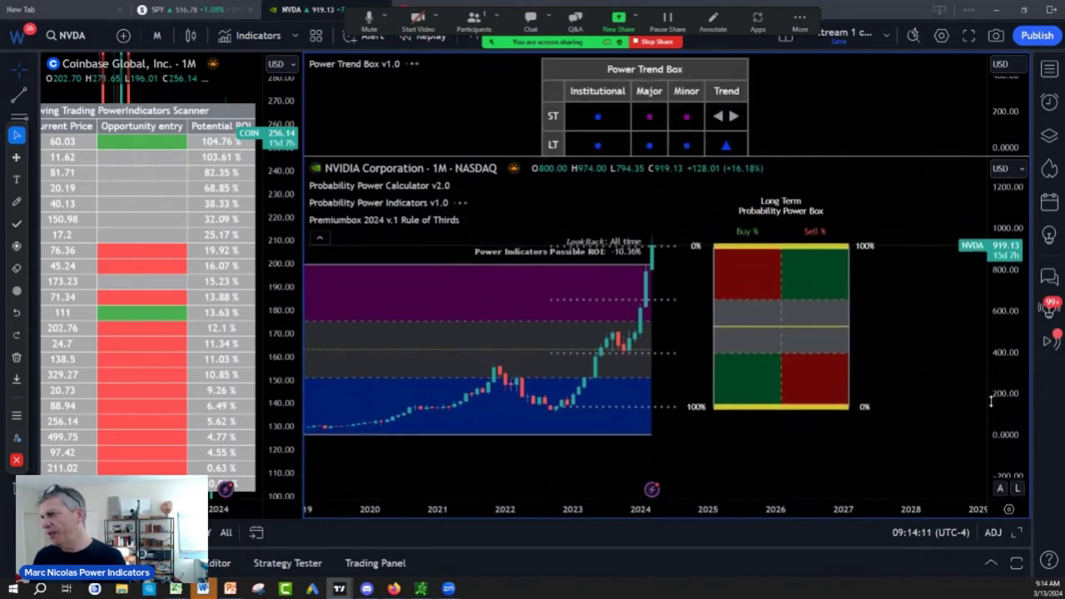
pyautogui.scroll(-3, 672, 512)
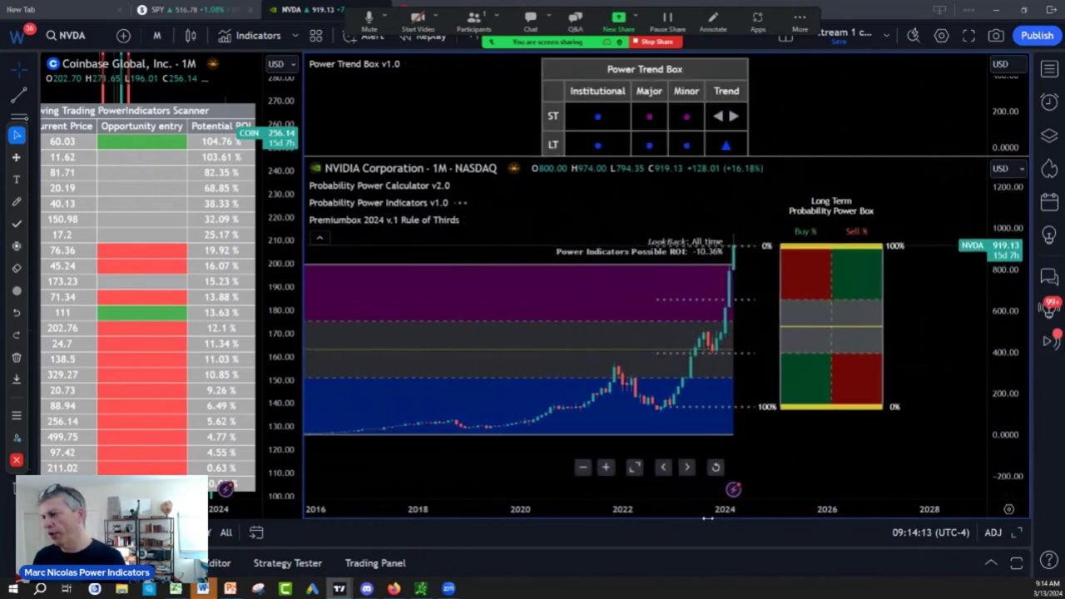
pyautogui.scroll(2, 633, 511)
pyautogui.scroll(1, 624, 526)
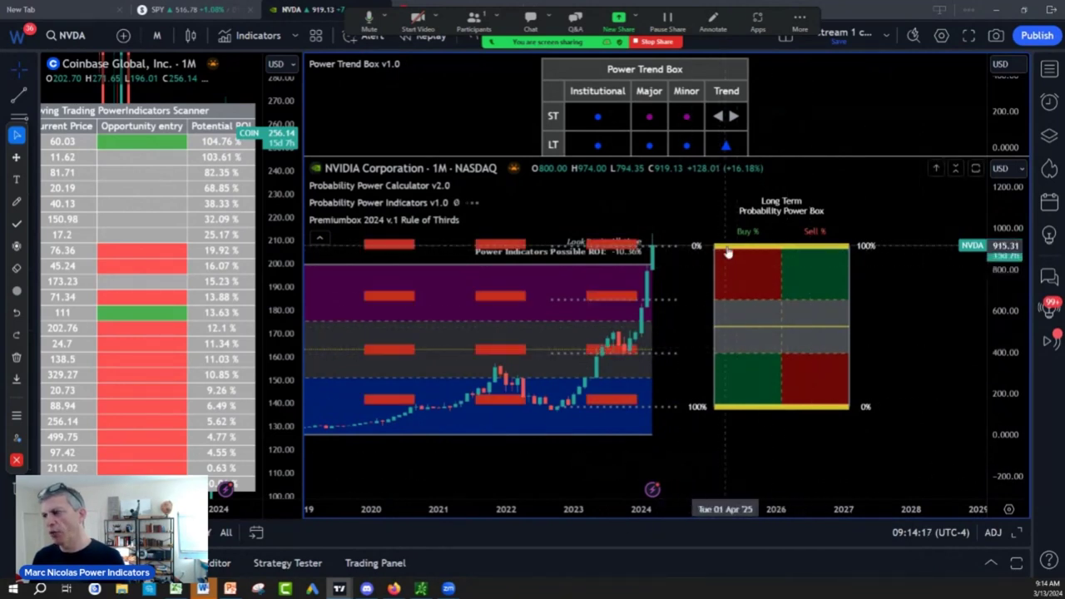
# Stretch the price scale so NVDA's monthly candles fill more of the chart height
pyautogui.moveTo(1006, 441)
pyautogui.mouseDown()
pyautogui.moveTo(987, 377)
pyautogui.moveTo(1009, 412)
pyautogui.mouseUp()
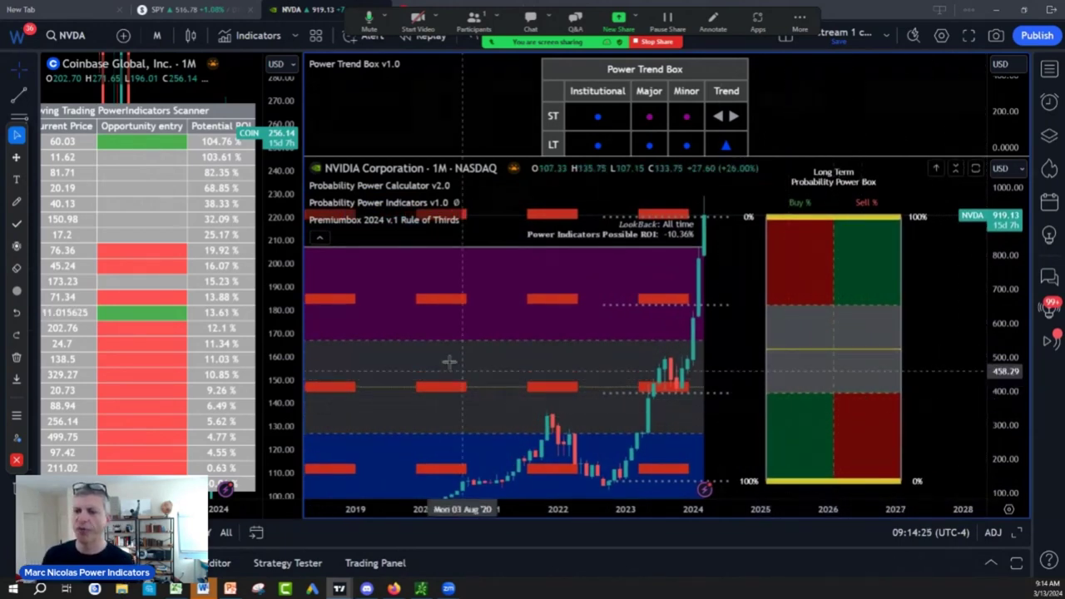
# Check the Clear Drawings options, then arm the Brush freehand tool
pyautogui.click(16, 357)
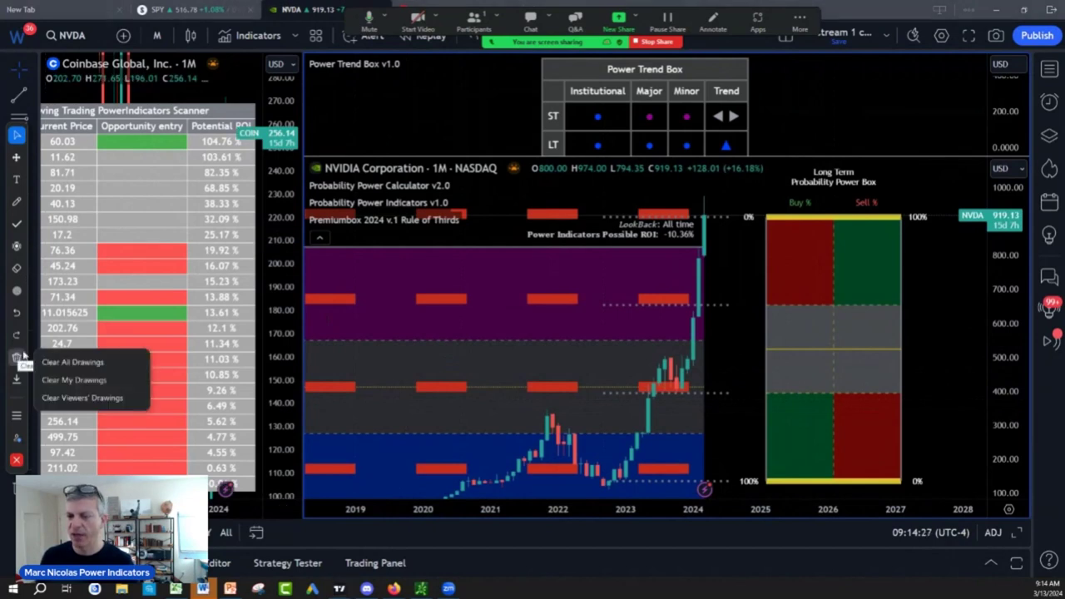
pyautogui.click(15, 201)
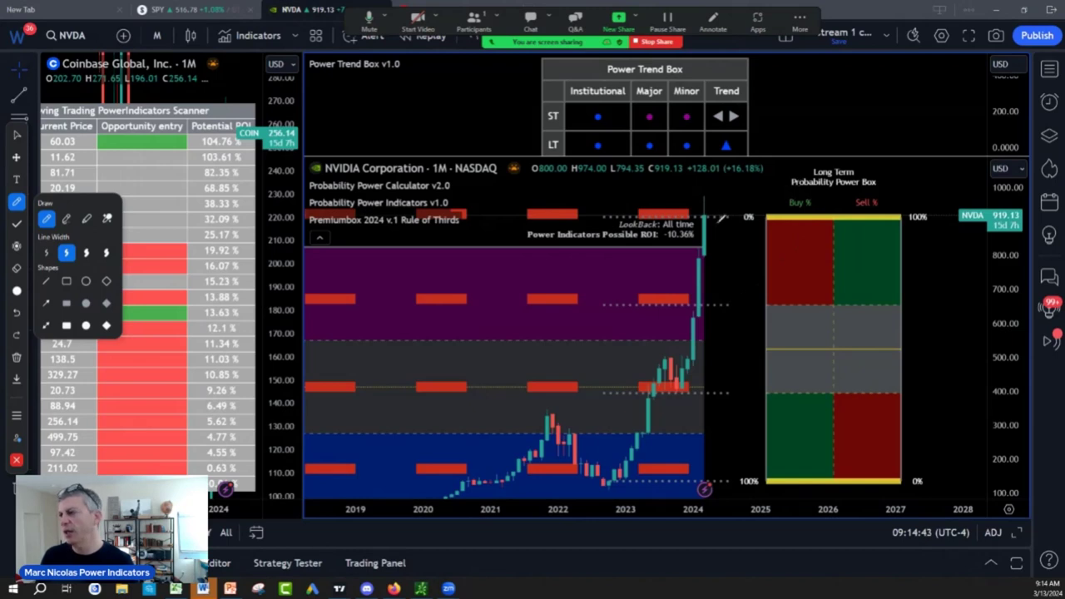
# Brush a circle around the latest candle top and write circled 1000 and 1050 targets
pyautogui.moveTo(726, 183)
pyautogui.mouseDown()
pyautogui.moveTo(787, 200)
pyautogui.moveTo(829, 194)
pyautogui.mouseUp()
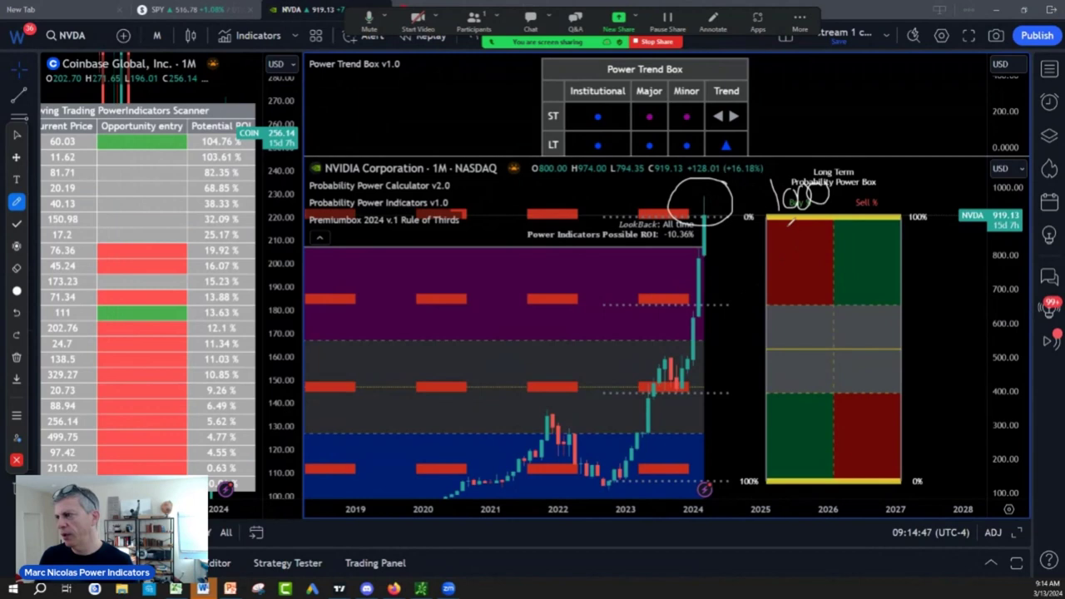
pyautogui.moveTo(762, 164); pyautogui.dragTo(740, 157)
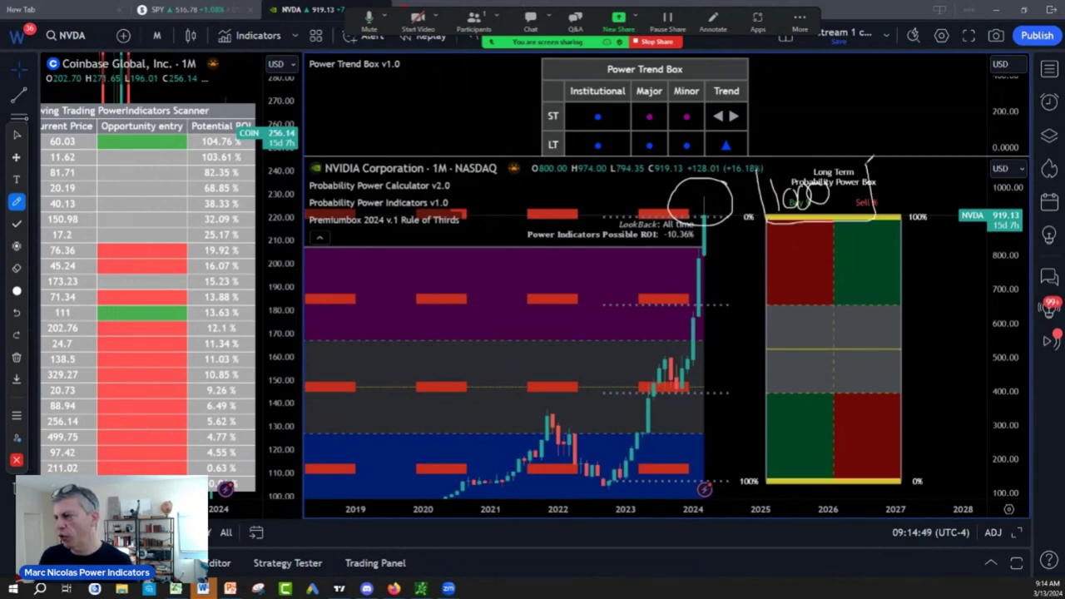
pyautogui.moveTo(892, 165)
pyautogui.mouseDown()
pyautogui.moveTo(891, 197)
pyautogui.moveTo(937, 168)
pyautogui.moveTo(960, 204)
pyautogui.mouseUp()
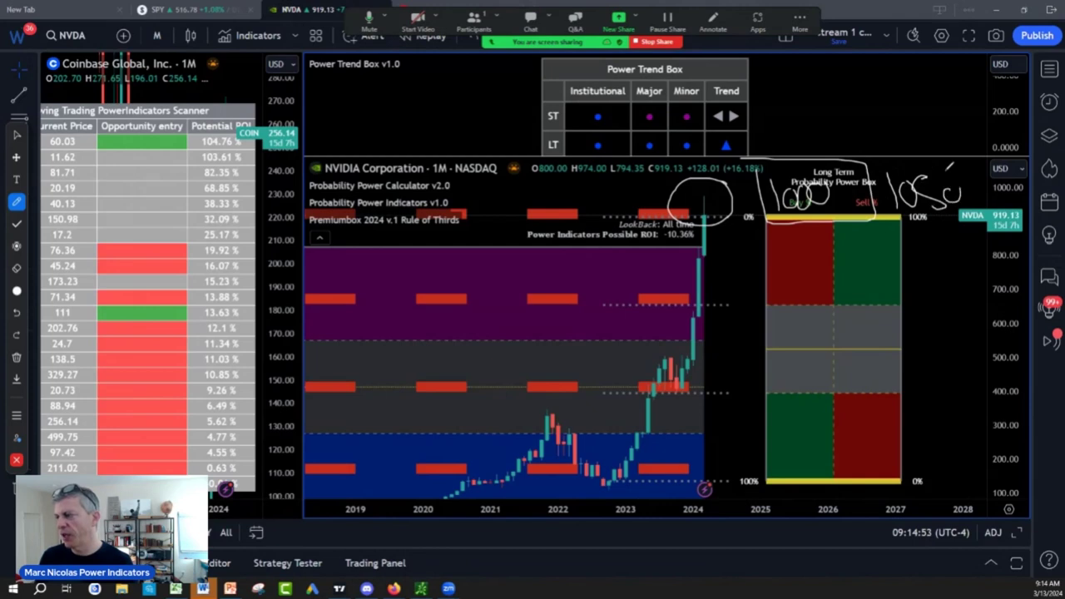
pyautogui.moveTo(949, 163)
pyautogui.mouseDown()
pyautogui.moveTo(857, 185)
pyautogui.moveTo(946, 162)
pyautogui.mouseUp()
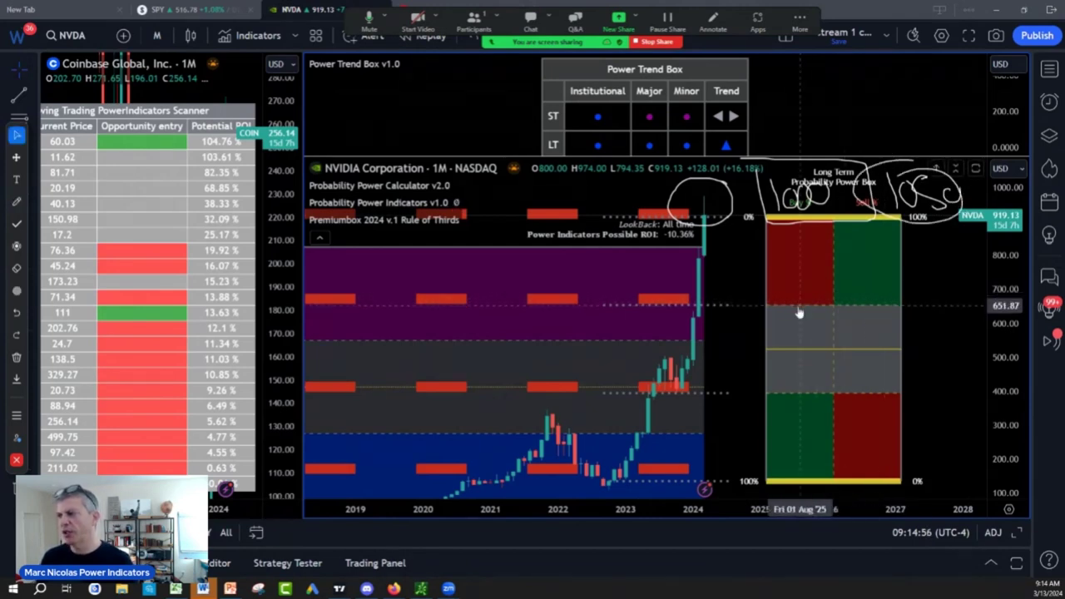
pyautogui.click(24, 203)
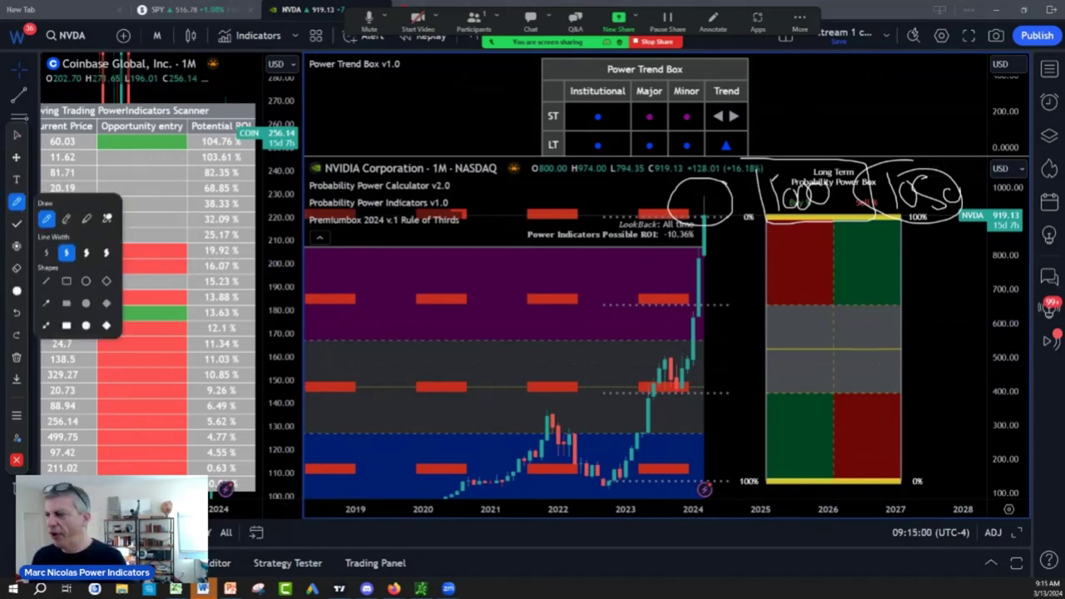
# Sketch a pullback line down to a handwritten 650, then a rising arrow labelled 1500
pyautogui.moveTo(706, 230); pyautogui.dragTo(749, 170)
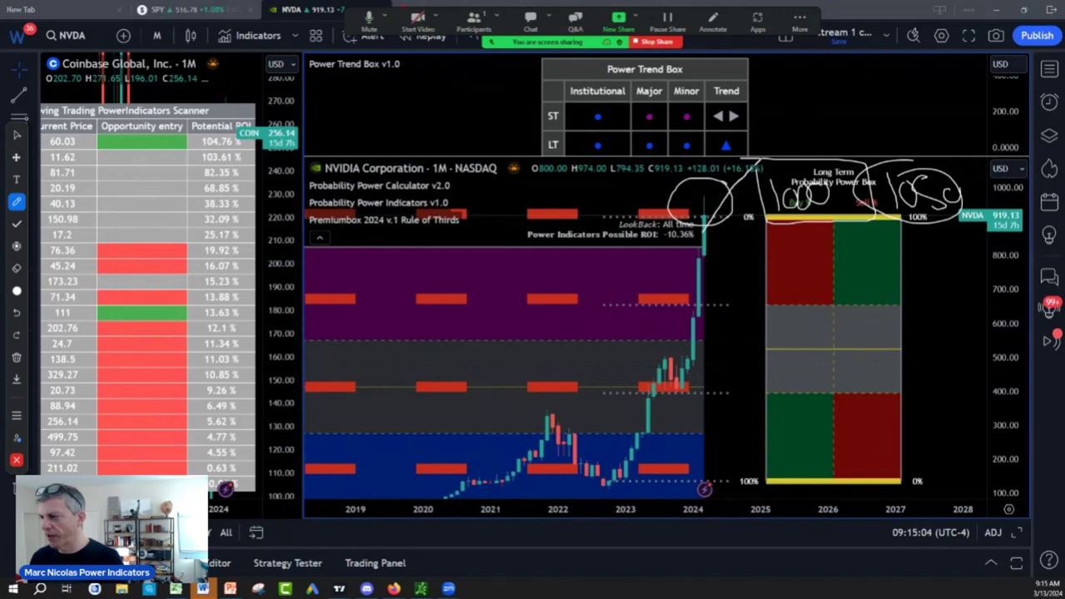
pyautogui.moveTo(756, 190)
pyautogui.mouseDown()
pyautogui.moveTo(779, 276)
pyautogui.moveTo(794, 287)
pyautogui.moveTo(757, 308)
pyautogui.moveTo(795, 288)
pyautogui.mouseUp()
pyautogui.moveTo(721, 283)
pyautogui.mouseDown()
pyautogui.moveTo(725, 305)
pyautogui.moveTo(734, 293)
pyautogui.moveTo(729, 311)
pyautogui.moveTo(762, 308)
pyautogui.mouseUp()
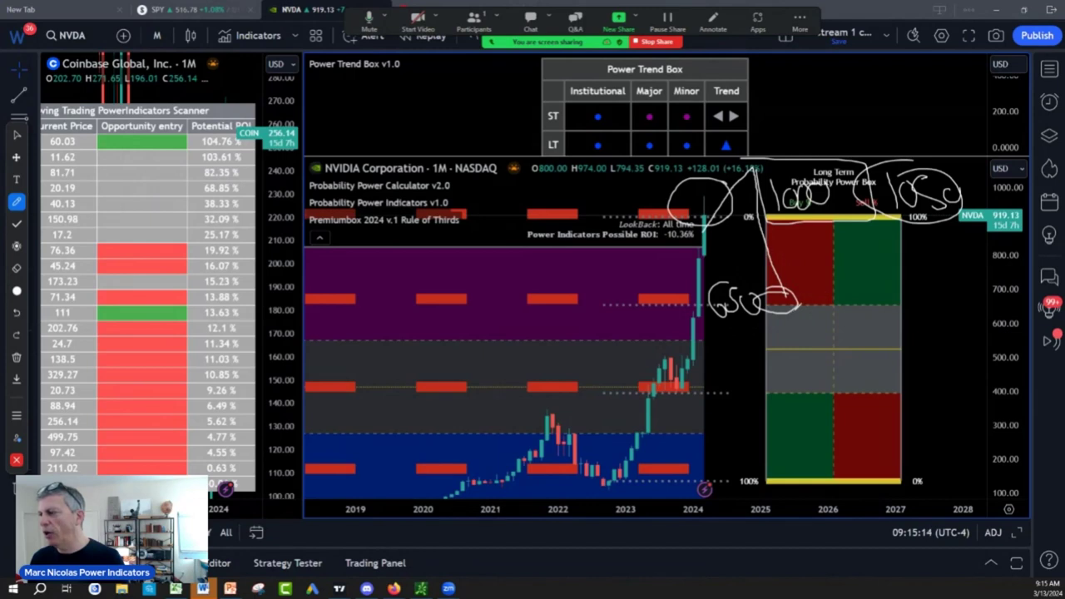
pyautogui.moveTo(797, 305)
pyautogui.mouseDown()
pyautogui.moveTo(907, 98)
pyautogui.moveTo(867, 118)
pyautogui.mouseUp()
pyautogui.moveTo(930, 101)
pyautogui.mouseDown()
pyautogui.moveTo(923, 128)
pyautogui.moveTo(963, 100)
pyautogui.moveTo(935, 128)
pyautogui.moveTo(965, 131)
pyautogui.mouseUp()
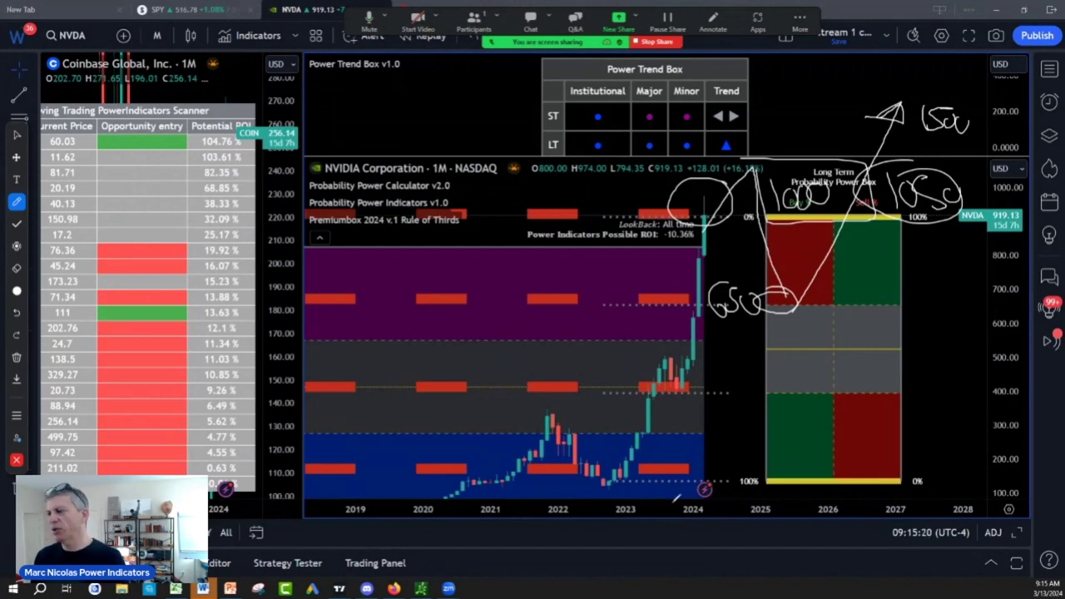